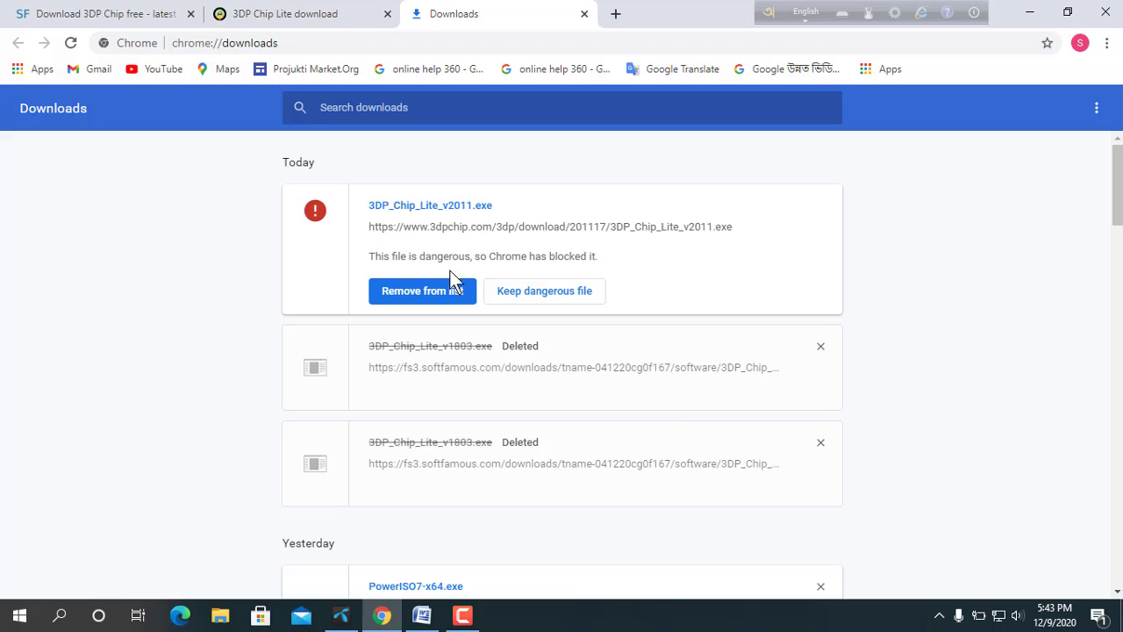
Close the browser's downloads page and the 3DP Chip Lite download page, leaving only the SoftFamous page open.
click(392, 109)
click(586, 14)
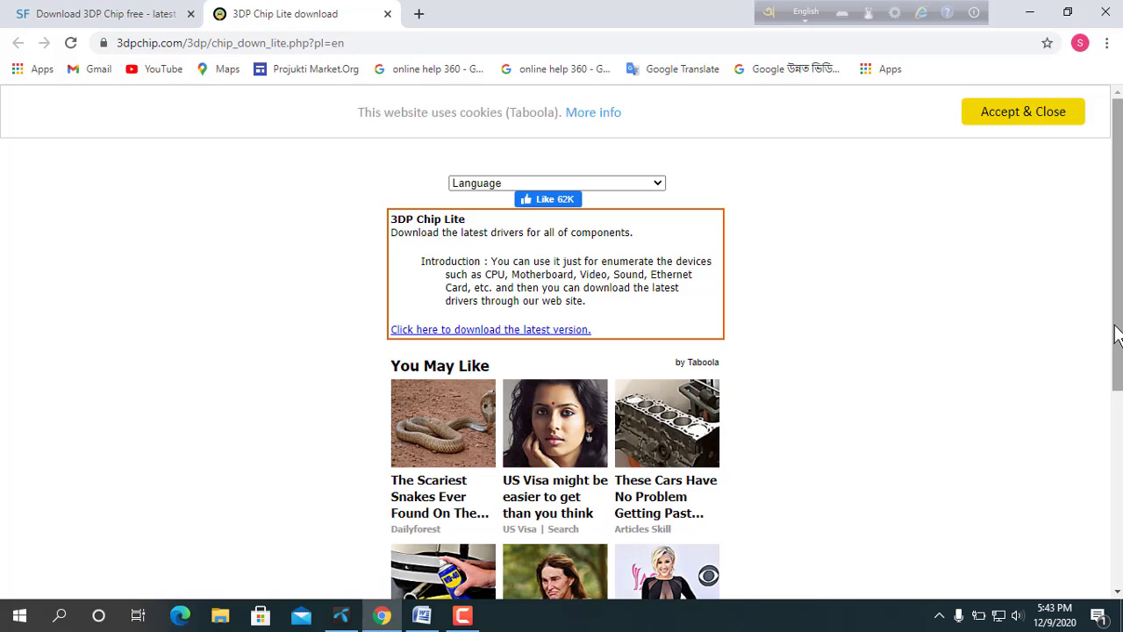
click(388, 14)
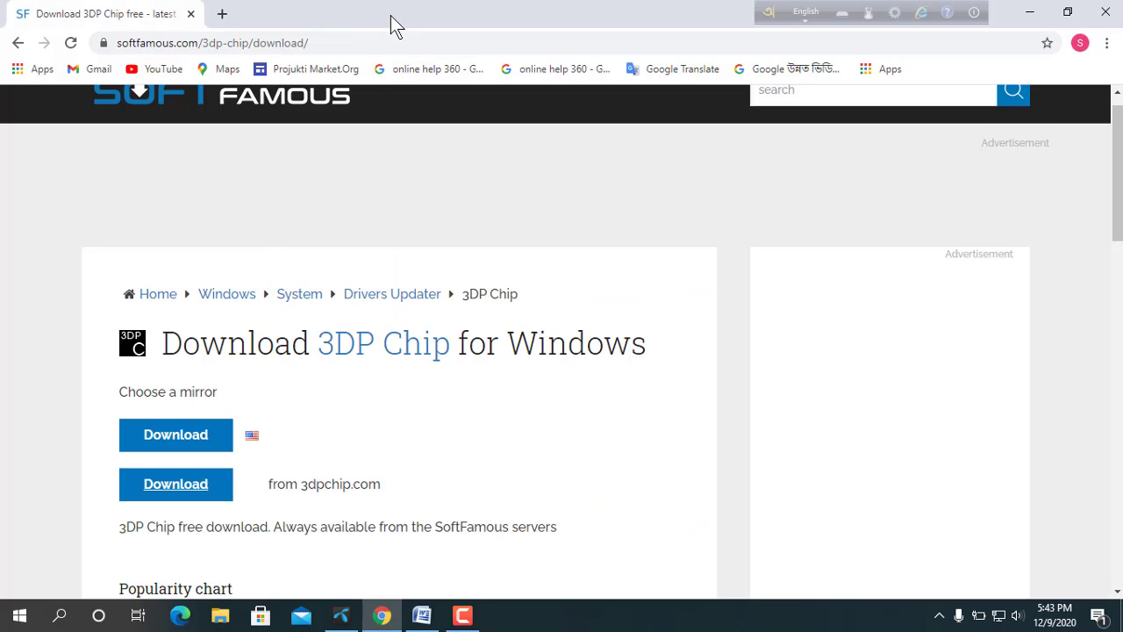
Download 3DP Chip from the first SoftFamous mirror and discard the blocked dangerous file.
click(177, 444)
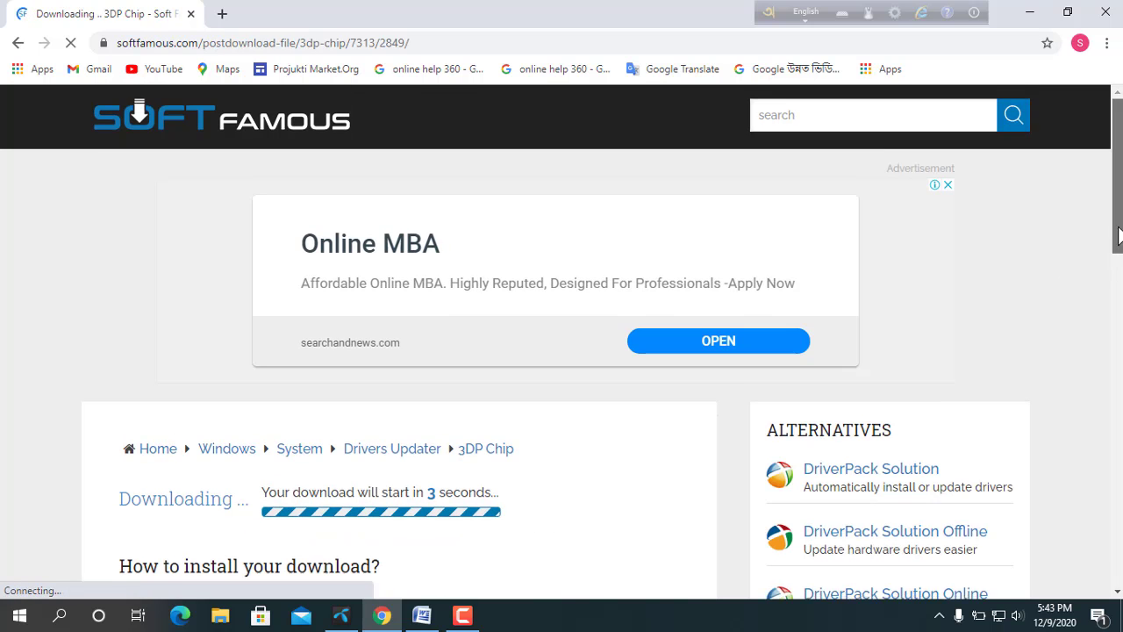
scroll(1056, 289, down, 3)
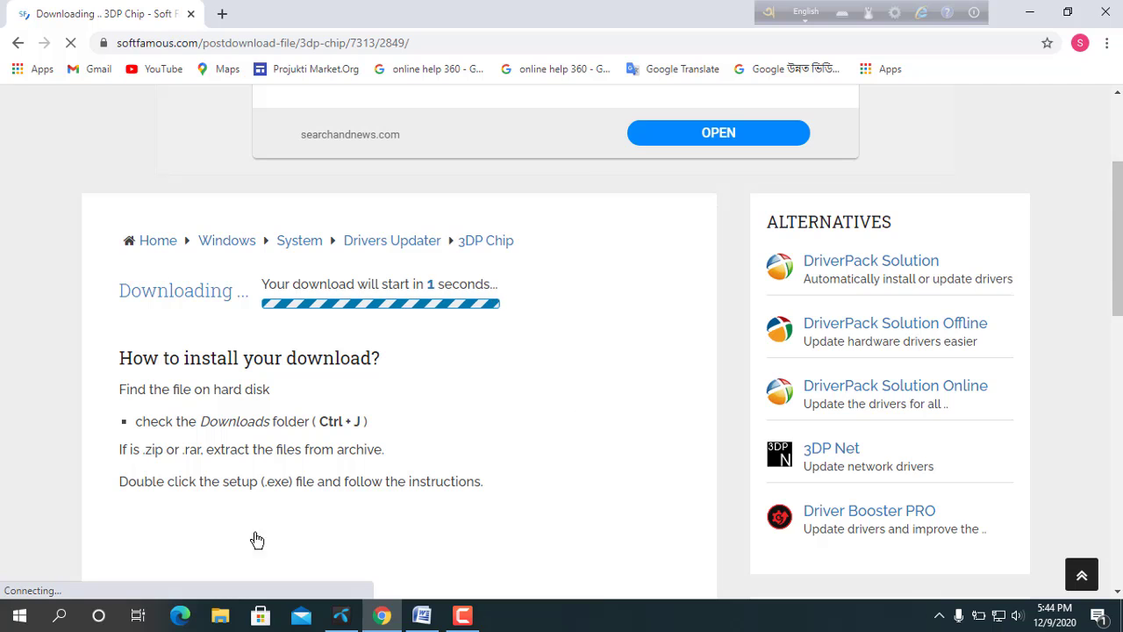
scroll(954, 285, down, 2)
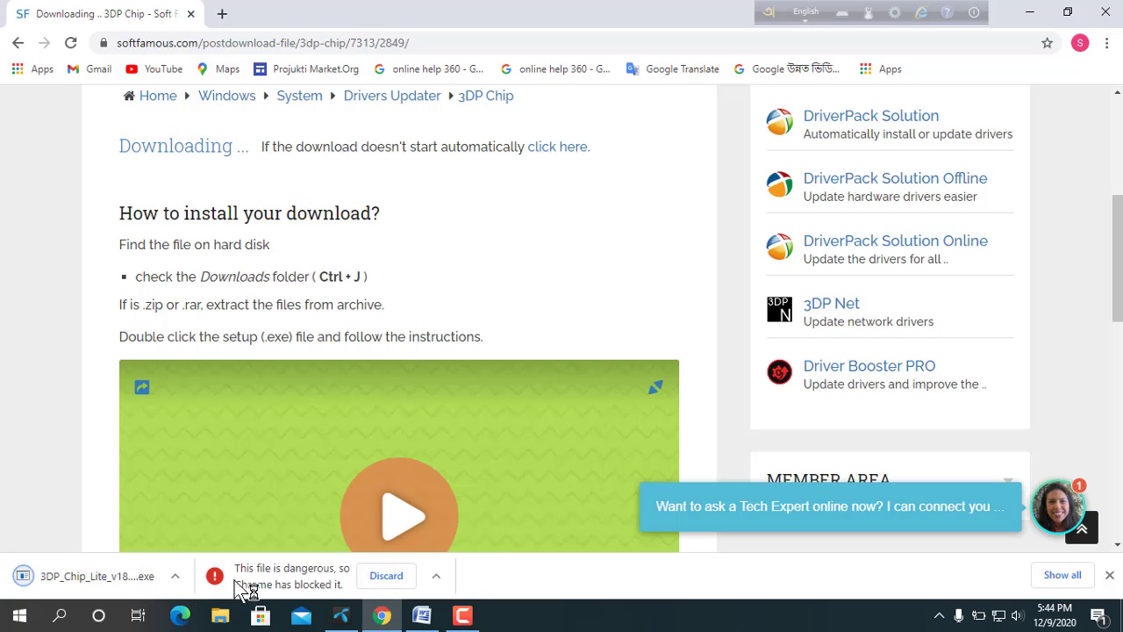
click(383, 580)
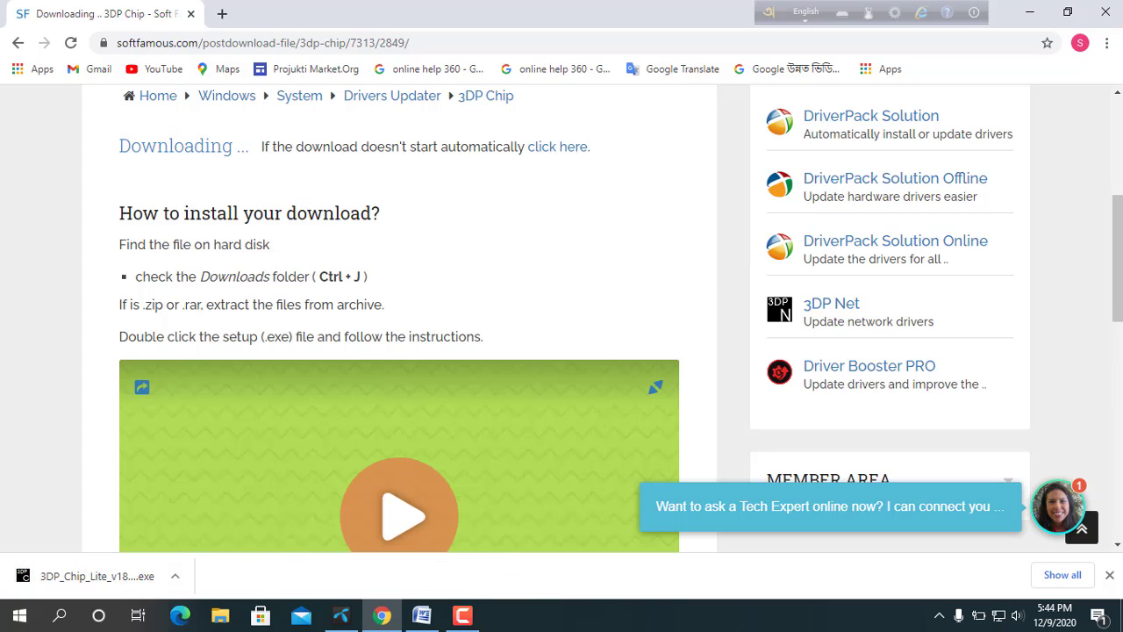
scroll(1114, 264, up, 4)
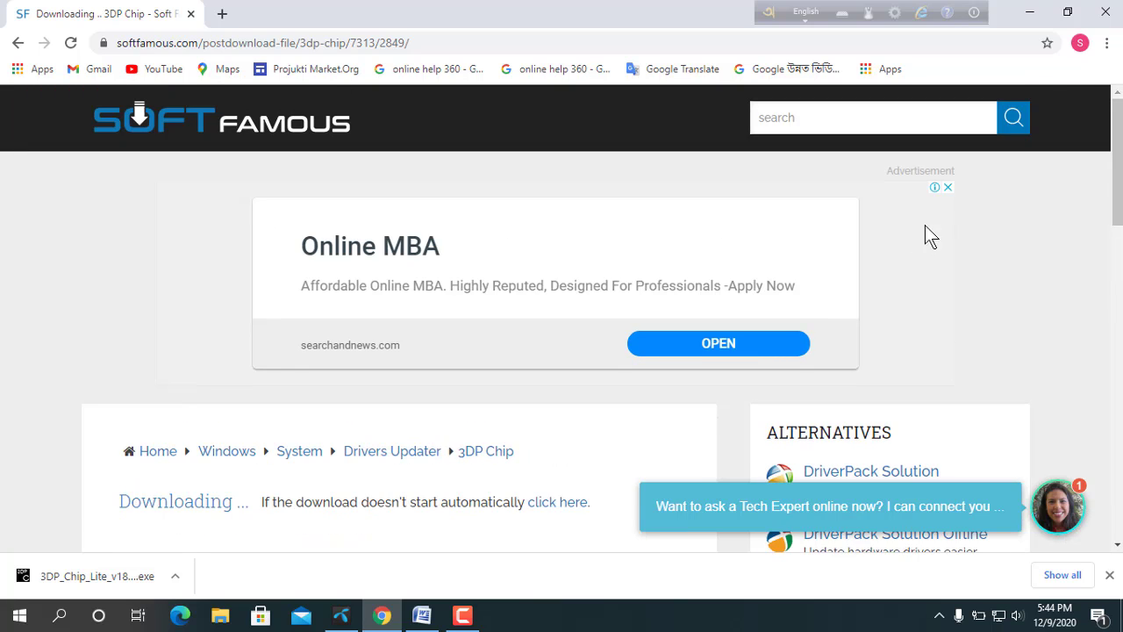
Minimize the browser and open the Downloads folder through This PC.
click(1032, 15)
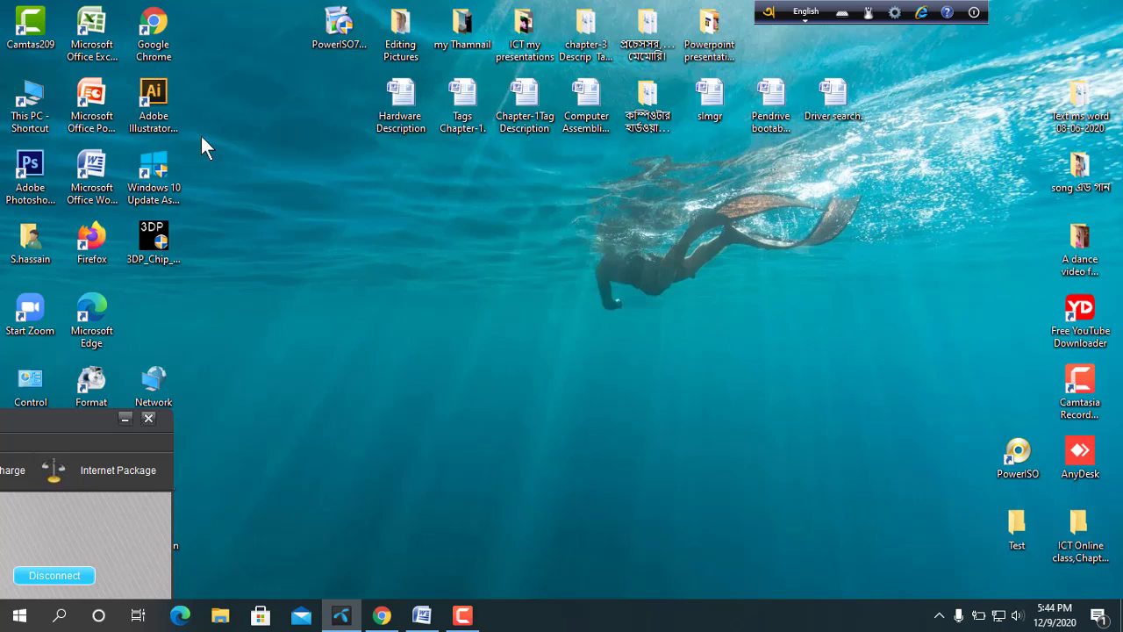
click(32, 104)
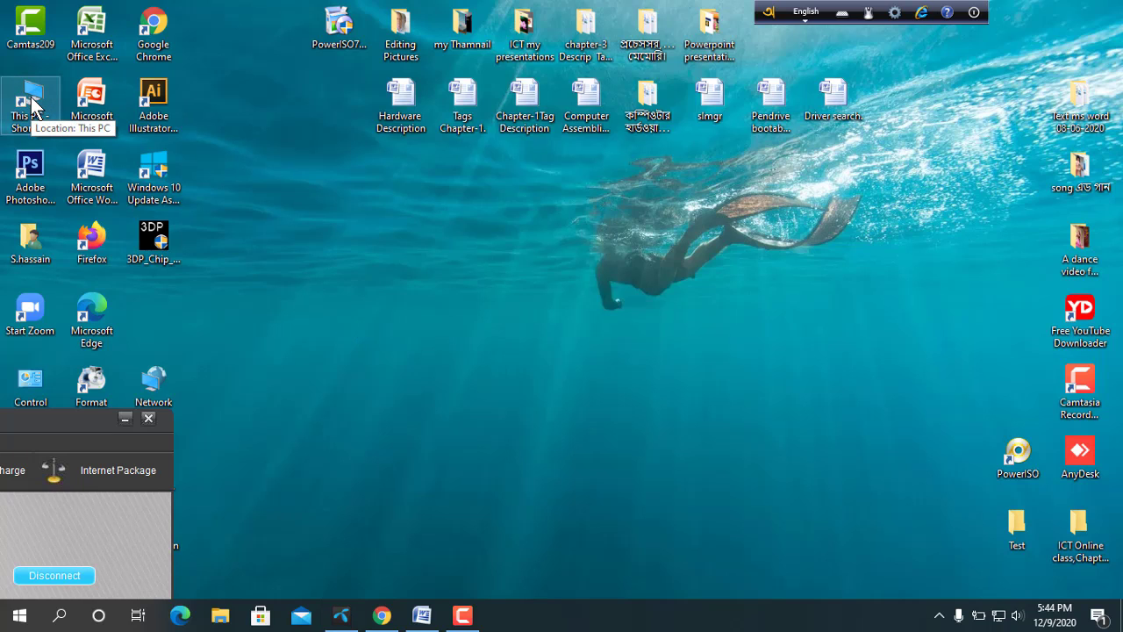
double_click(32, 100)
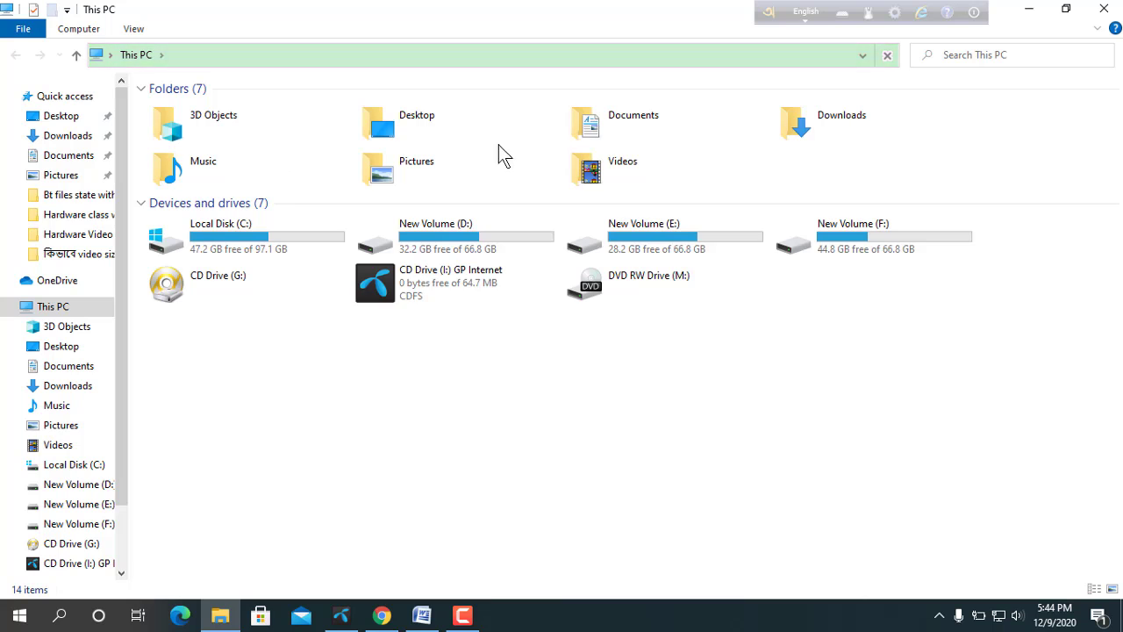
double_click(791, 122)
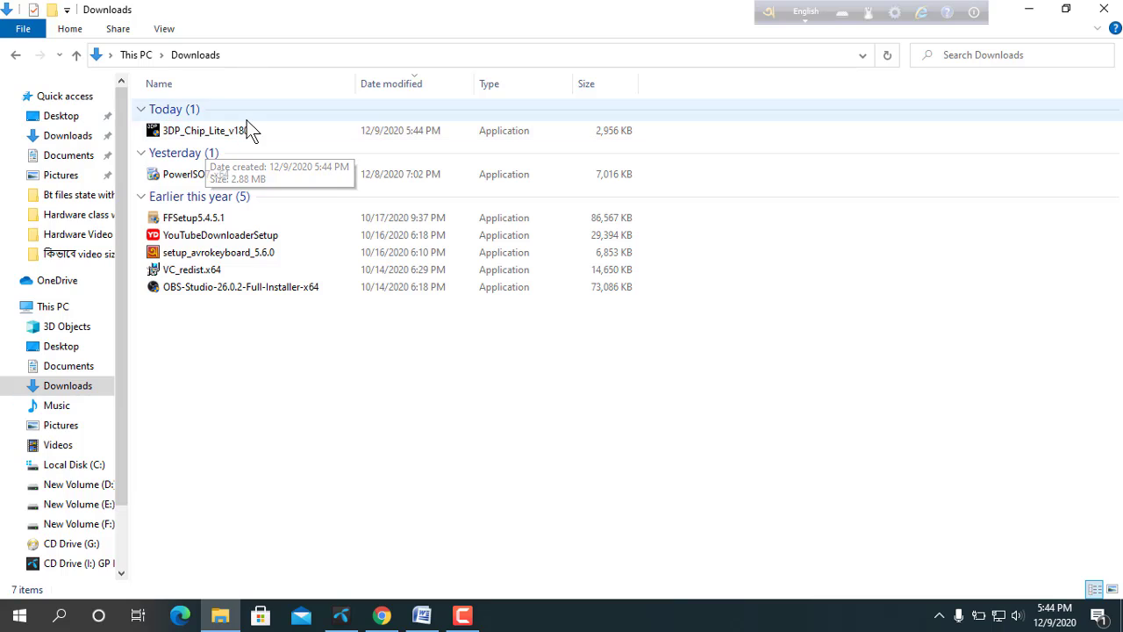
Try to run the 3DP_Chip_Lite_v1803 application from the Downloads folder.
click(250, 141)
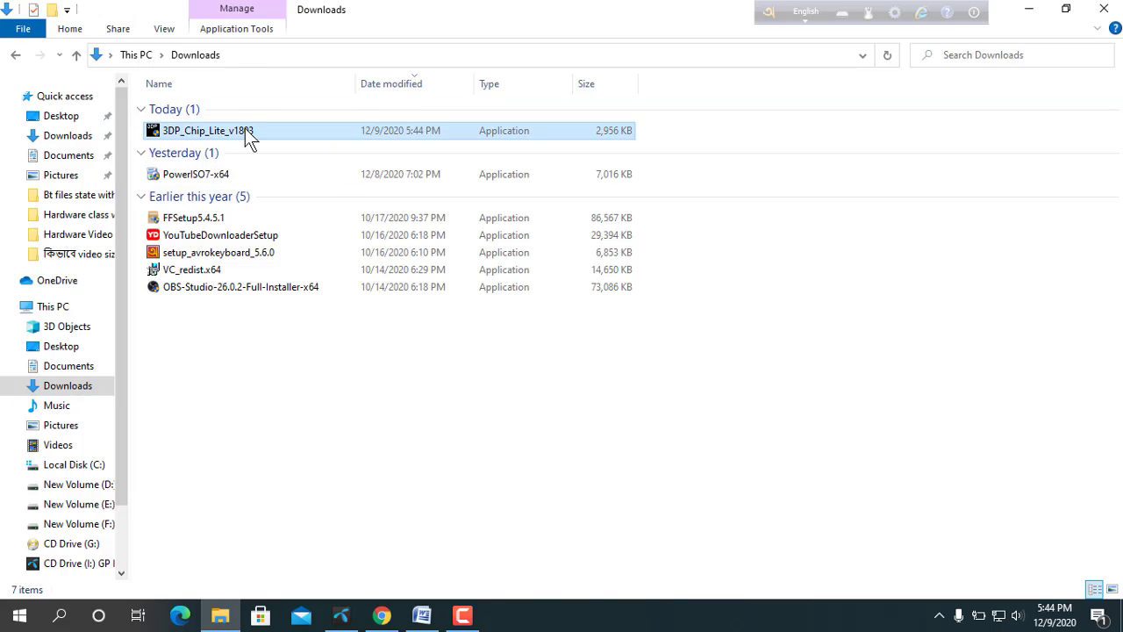
double_click(245, 129)
click(253, 126)
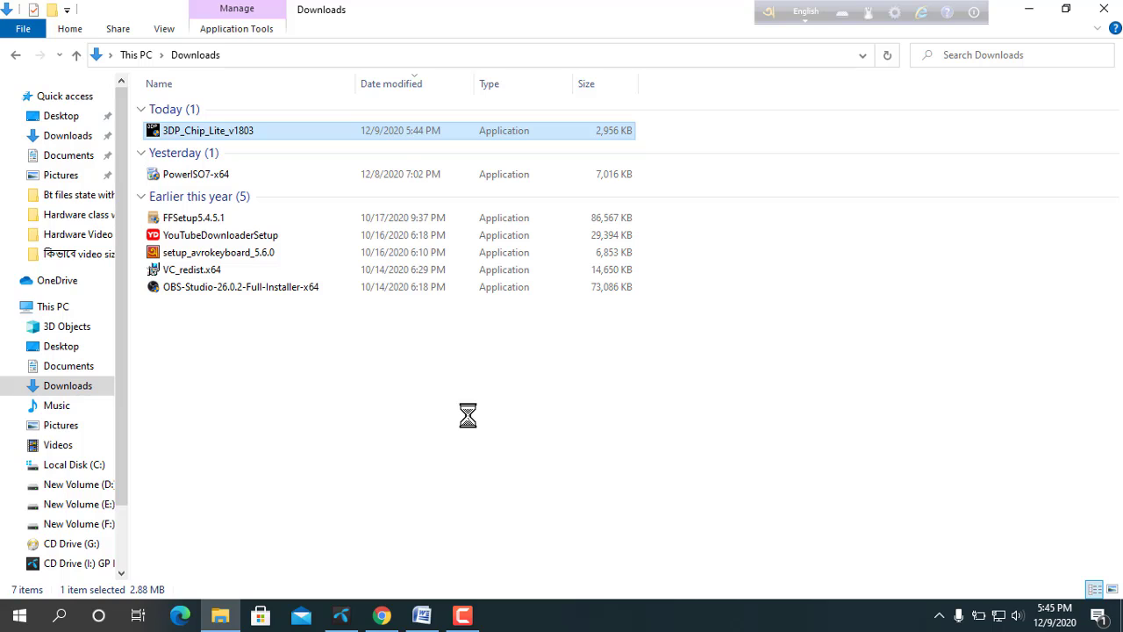
Move 3DP_Chip_Lite_v1803 from the Downloads folder to the desktop, replacing the existing file there.
right_click(245, 130)
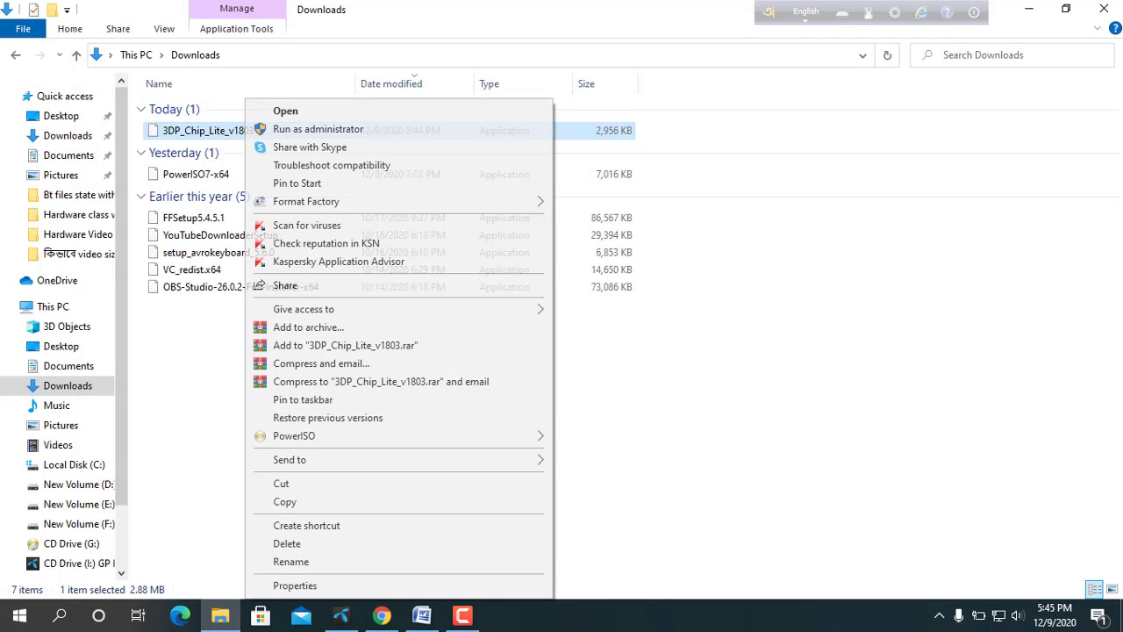
click(306, 486)
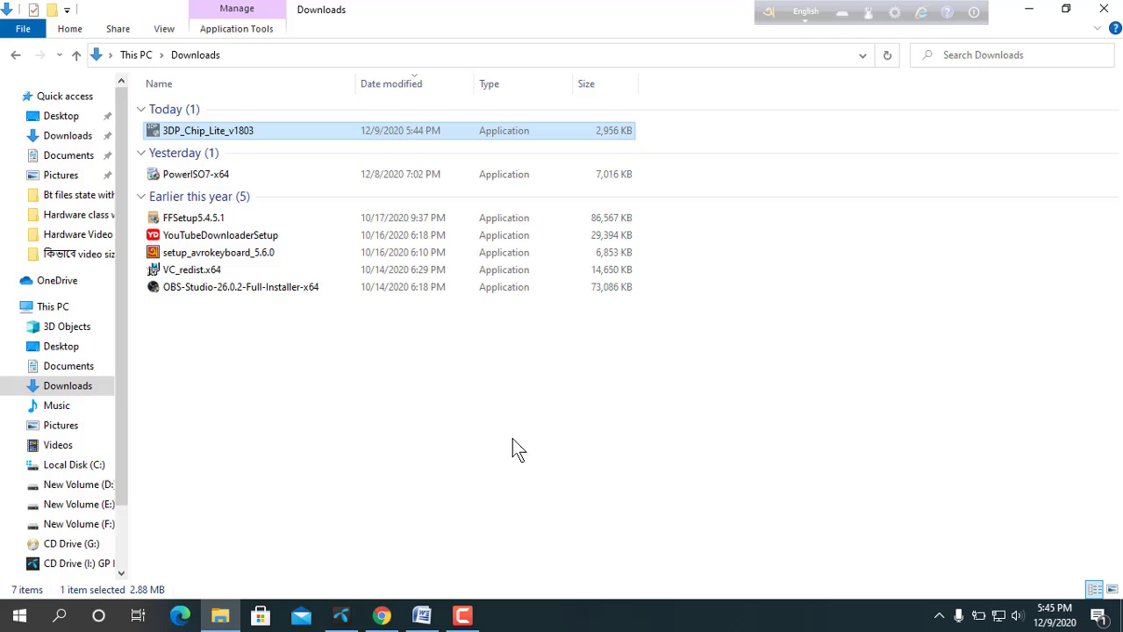
click(1028, 10)
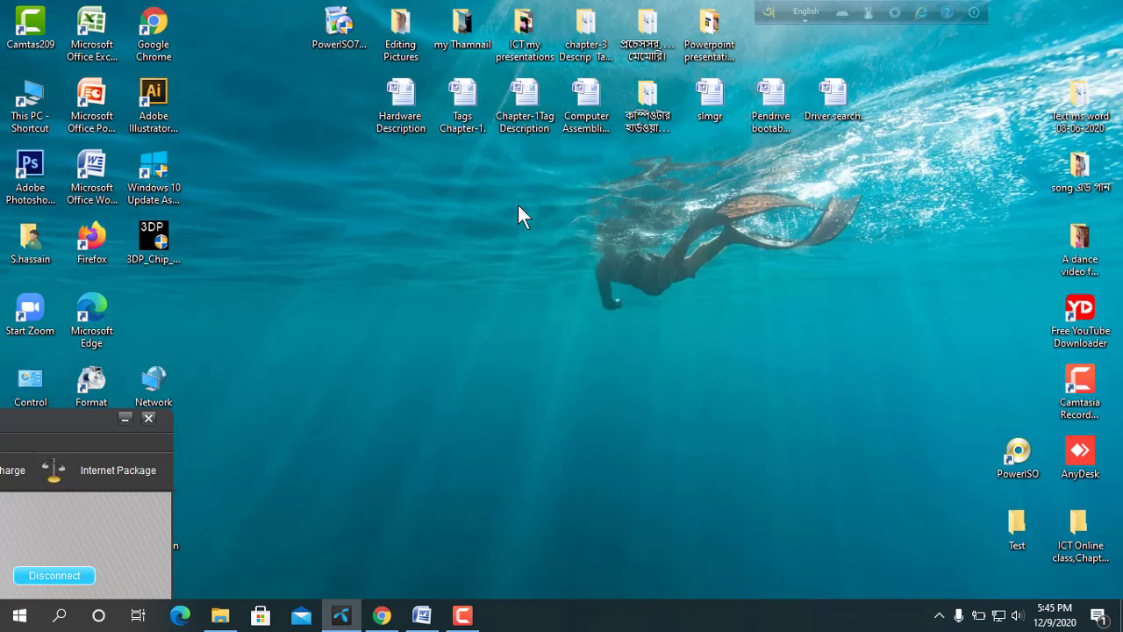
right_click(319, 269)
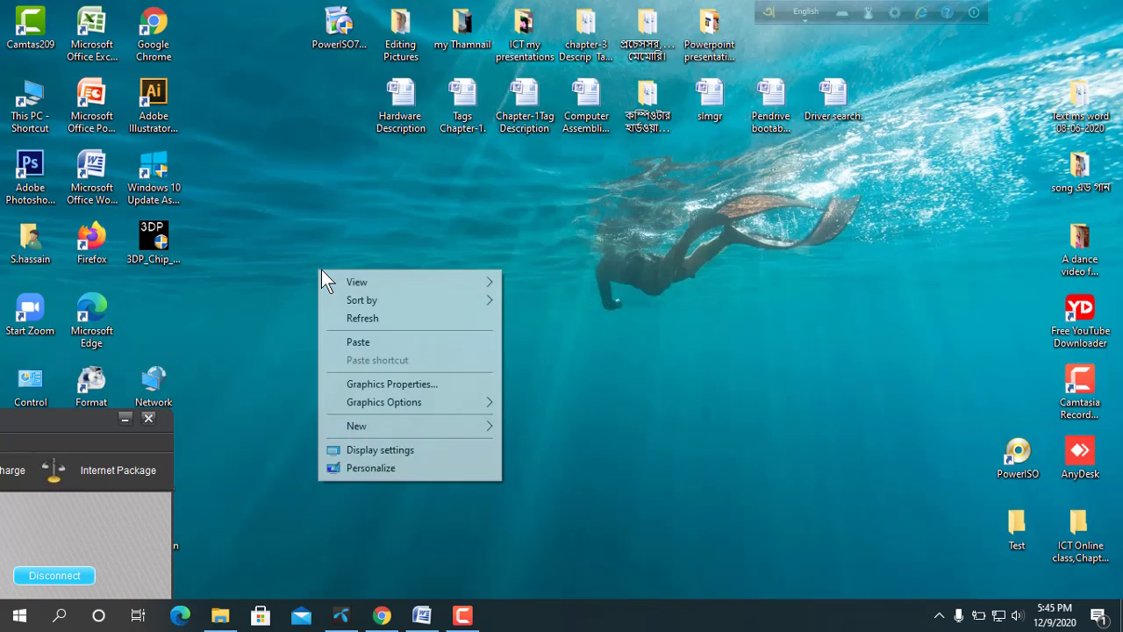
click(376, 343)
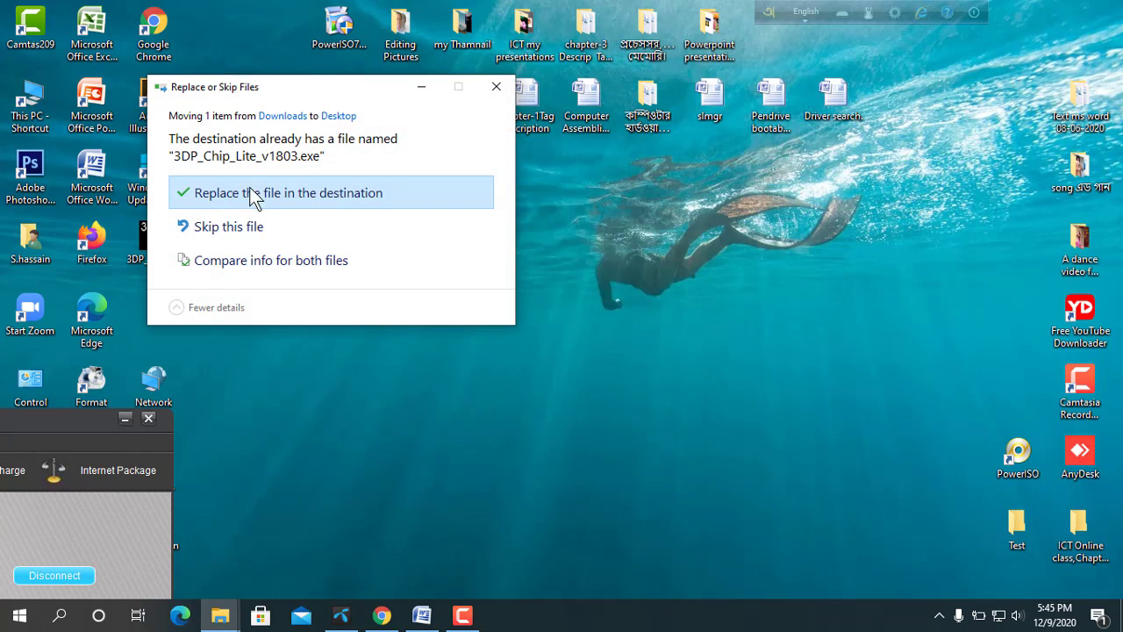
click(273, 193)
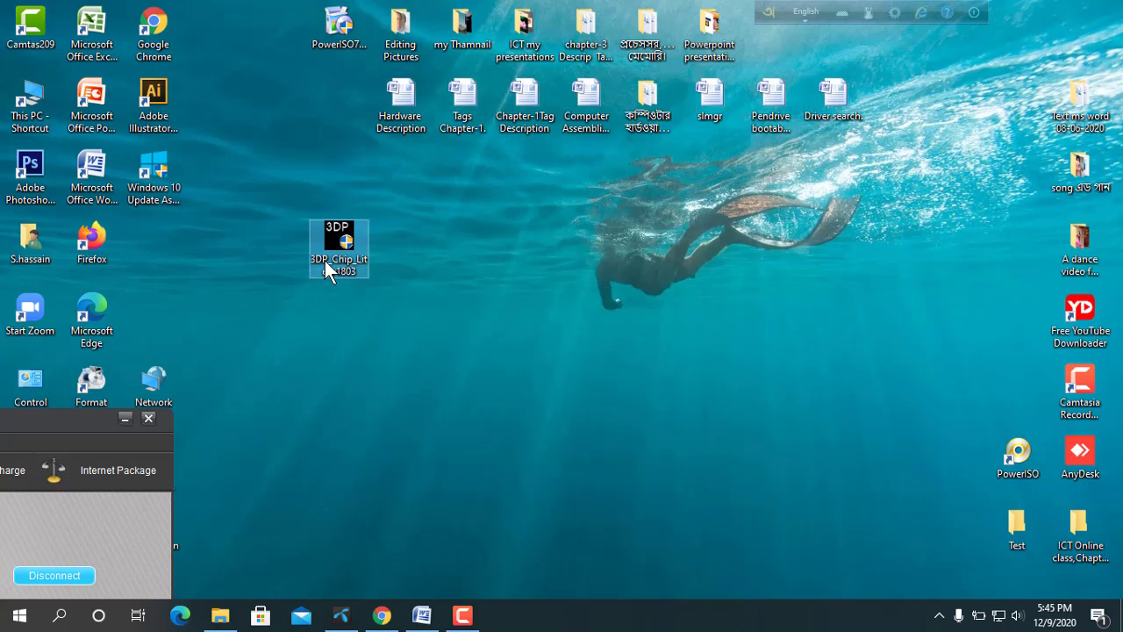
Reposition the 3DP_Chip_Lite_v1803 file in the open desktop area beneath the Hardware Description document and refresh the desktop.
drag(325, 261, 390, 272)
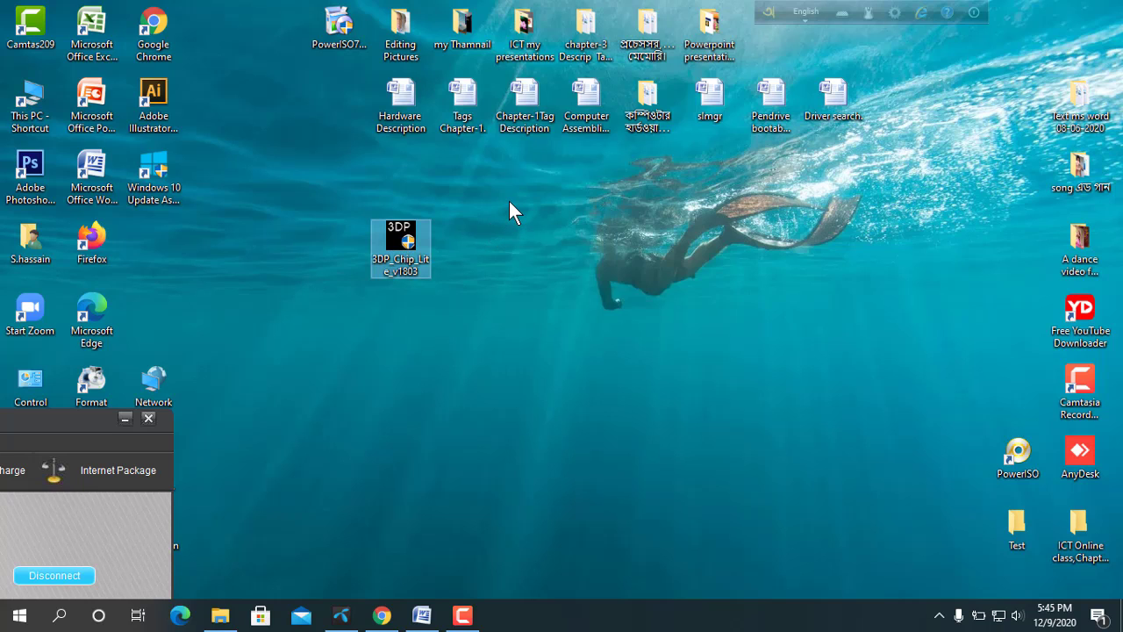
right_click(593, 280)
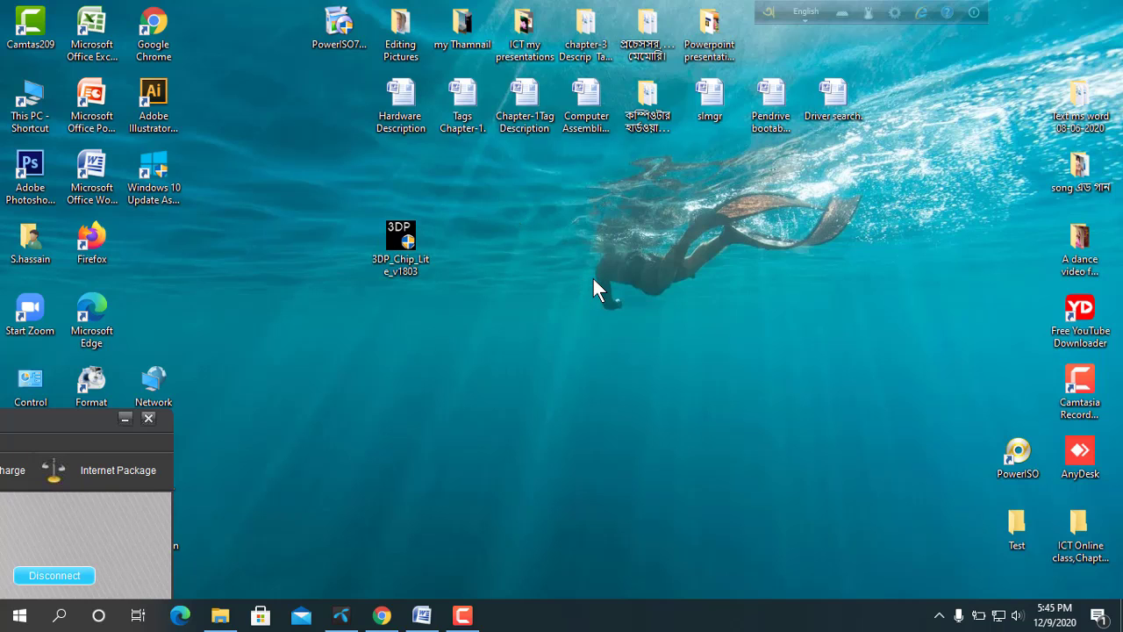
click(655, 326)
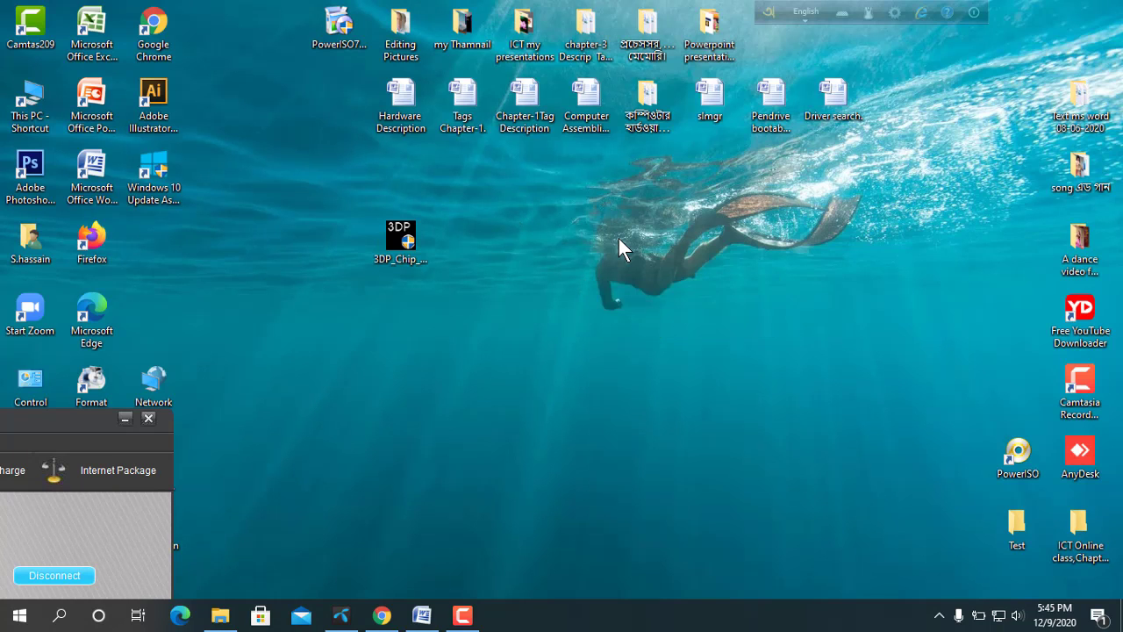
right_click(619, 239)
click(653, 287)
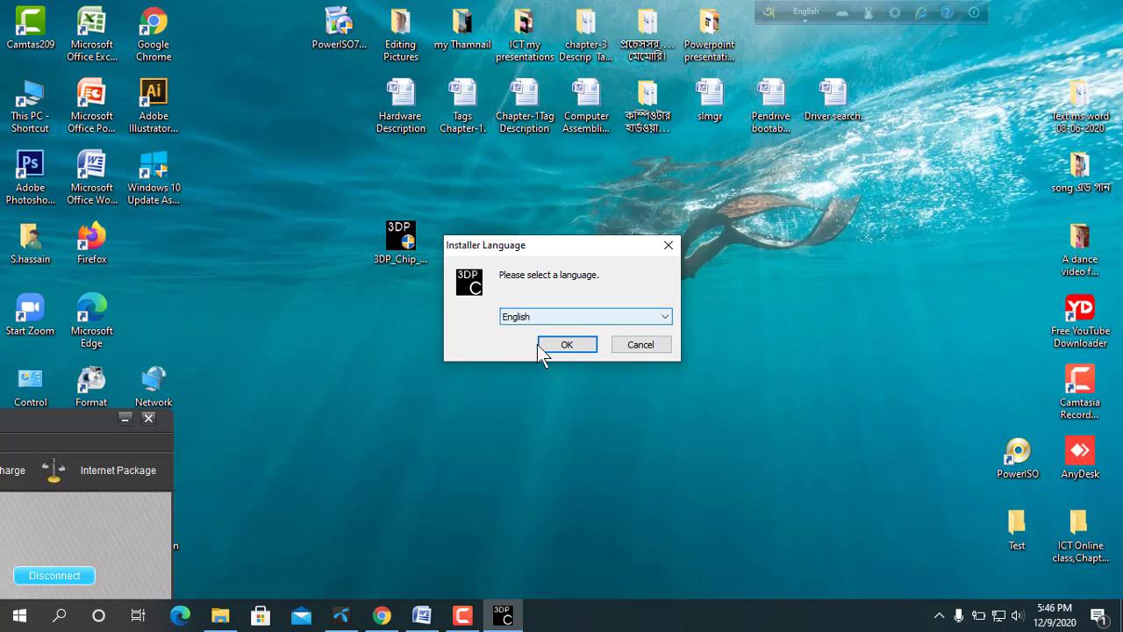
Go through the 3DP Chip Lite v18.03 setup in English, accepting the default component and the folder C:\Program Files (x86)\3DP Chip Lite.
click(558, 343)
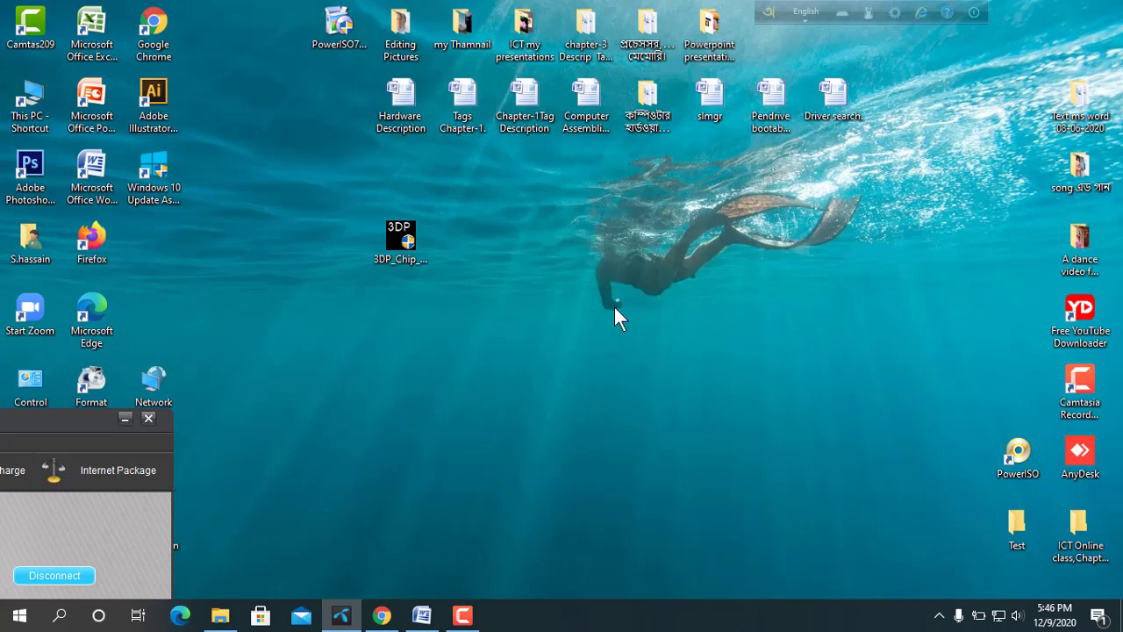
right_click(666, 408)
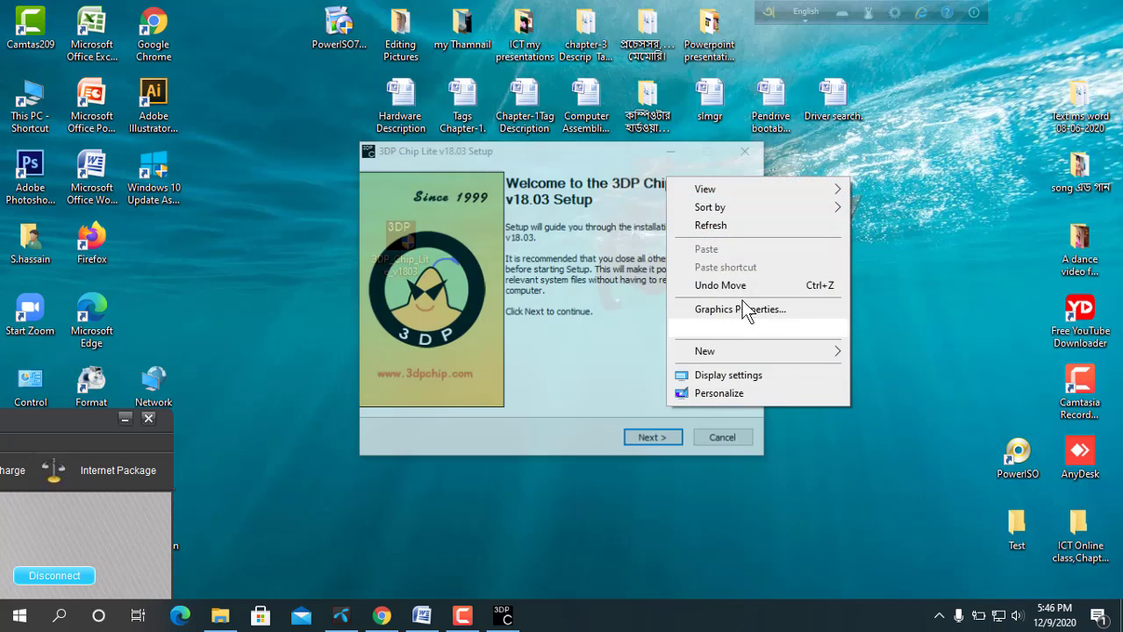
click(750, 226)
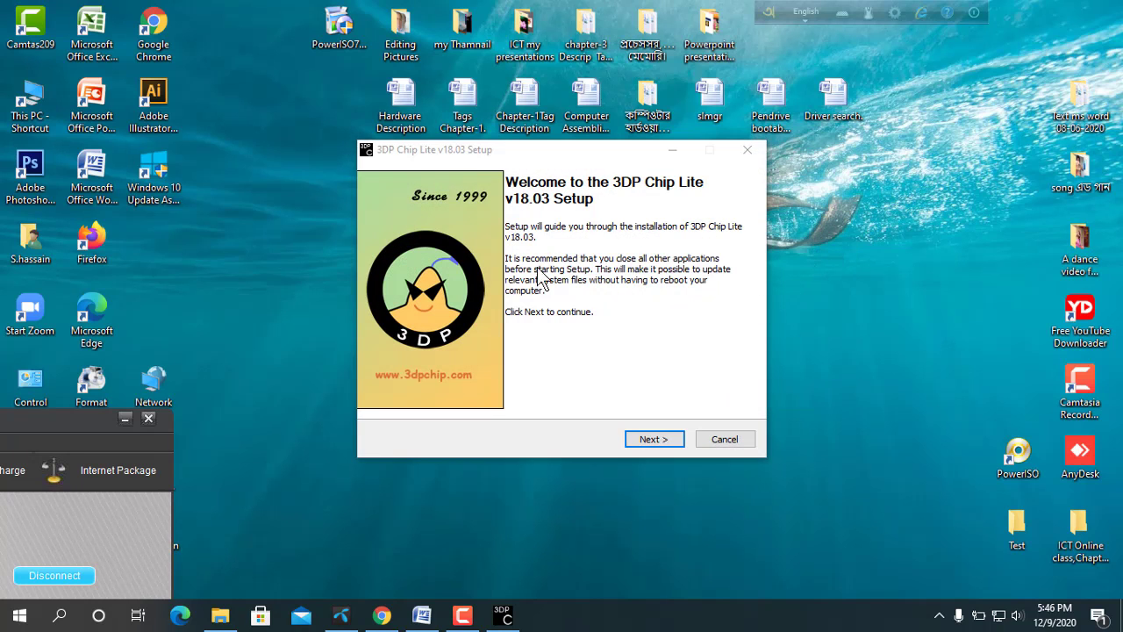
click(649, 439)
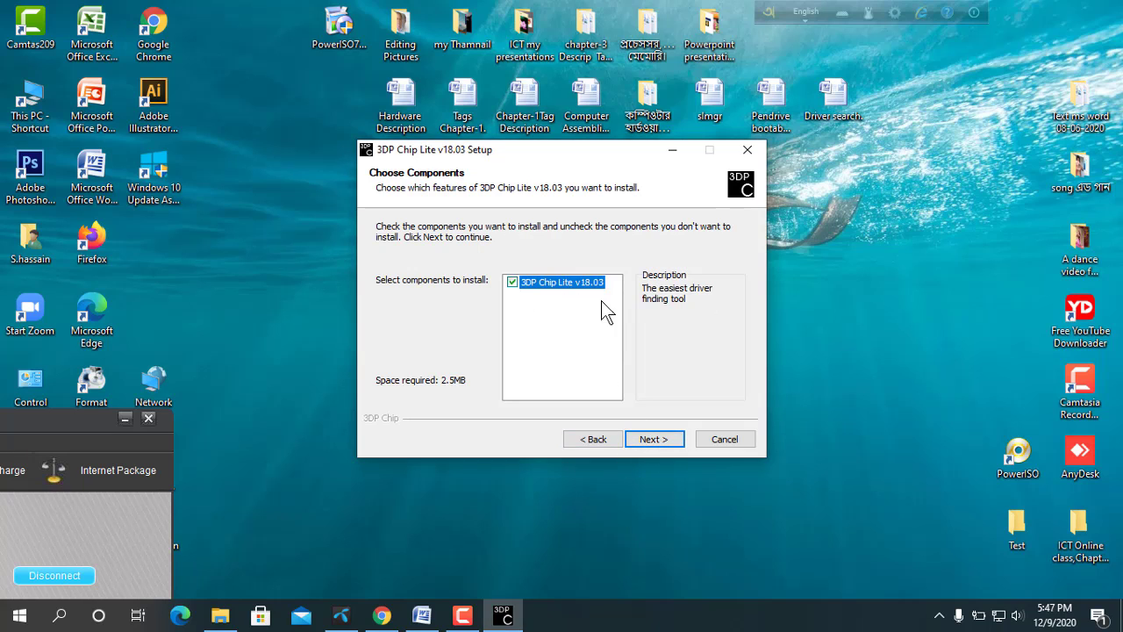
click(654, 442)
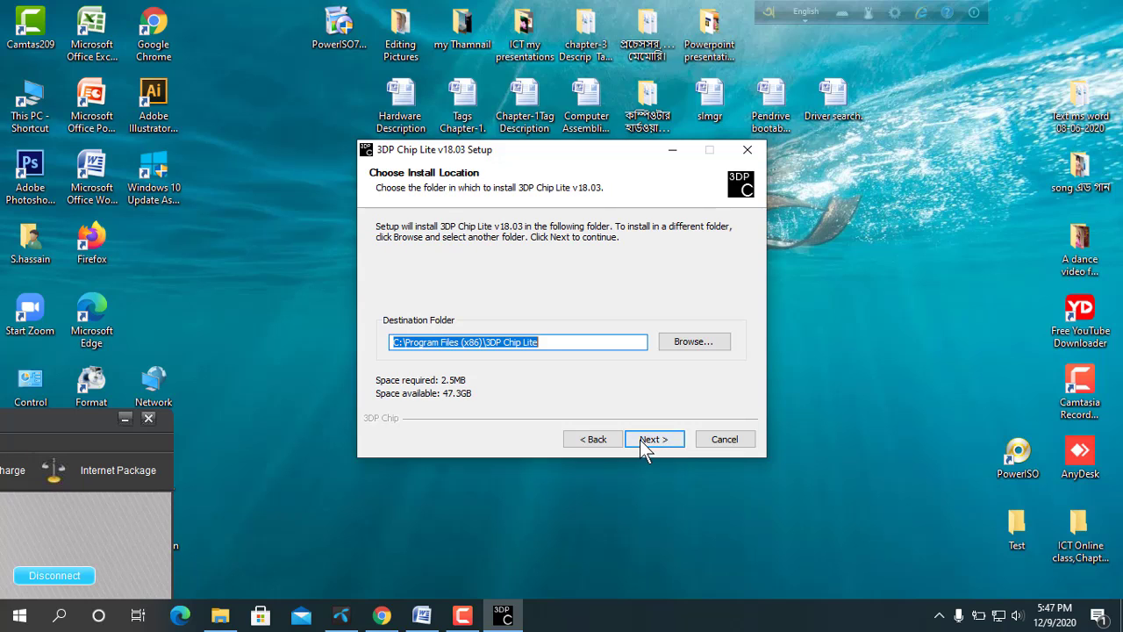
click(645, 445)
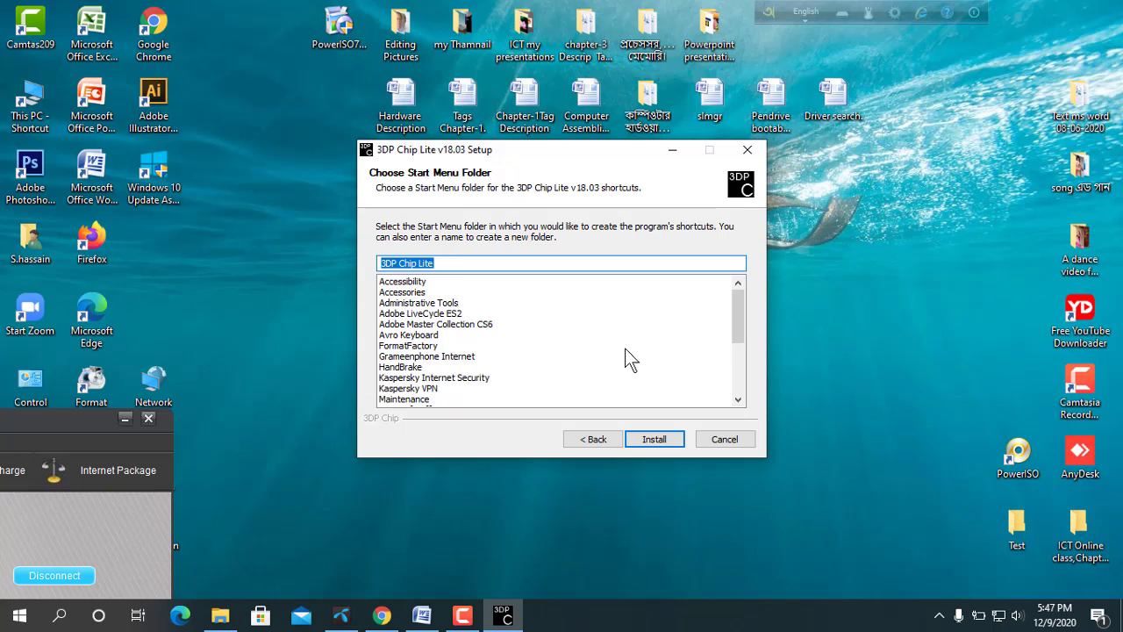
Look through the Start Menu folder list, quit the 3DP Chip Lite v18.03 setup without installing, and refresh the desktop.
mouse_move(738, 319)
mouse_down()
mouse_move(739, 369)
mouse_move(741, 305)
mouse_up()
drag(739, 324, 747, 396)
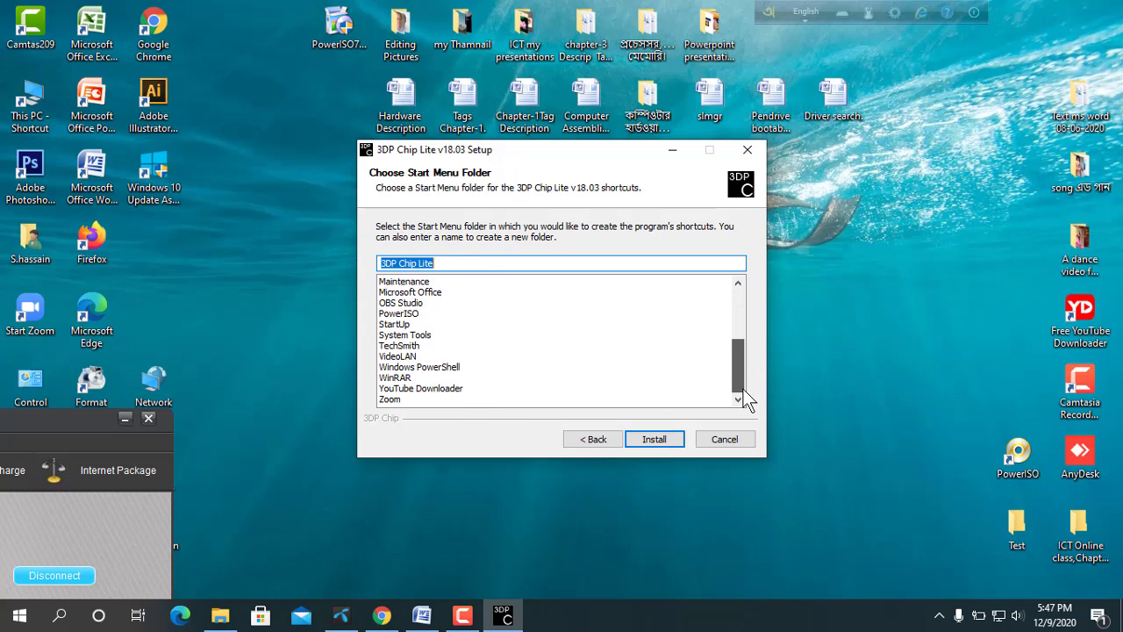
click(749, 152)
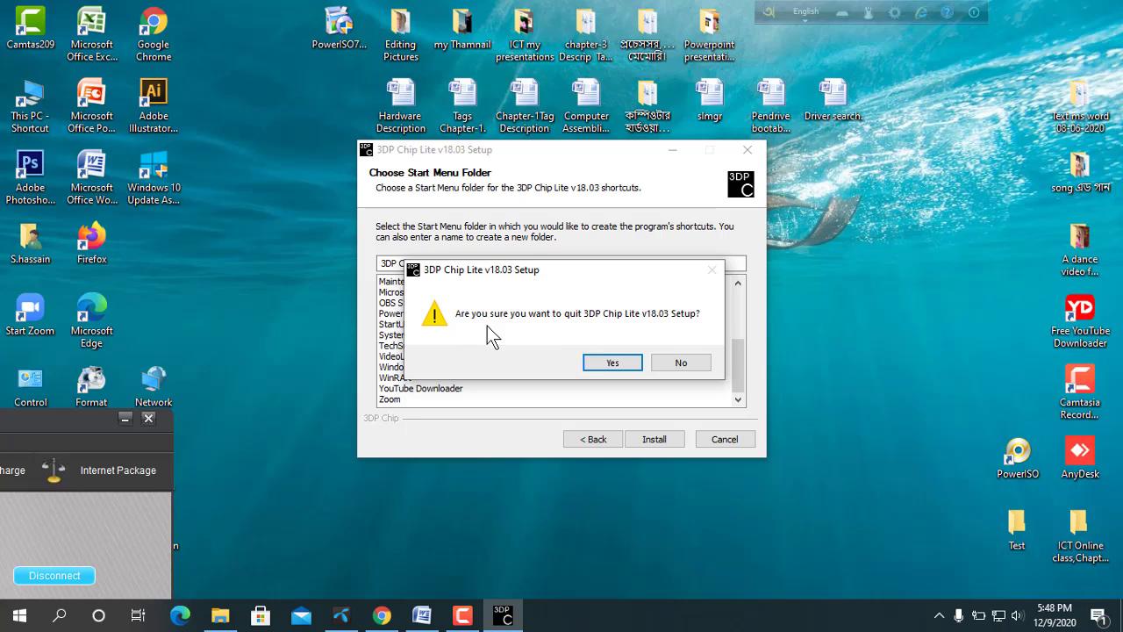
click(612, 363)
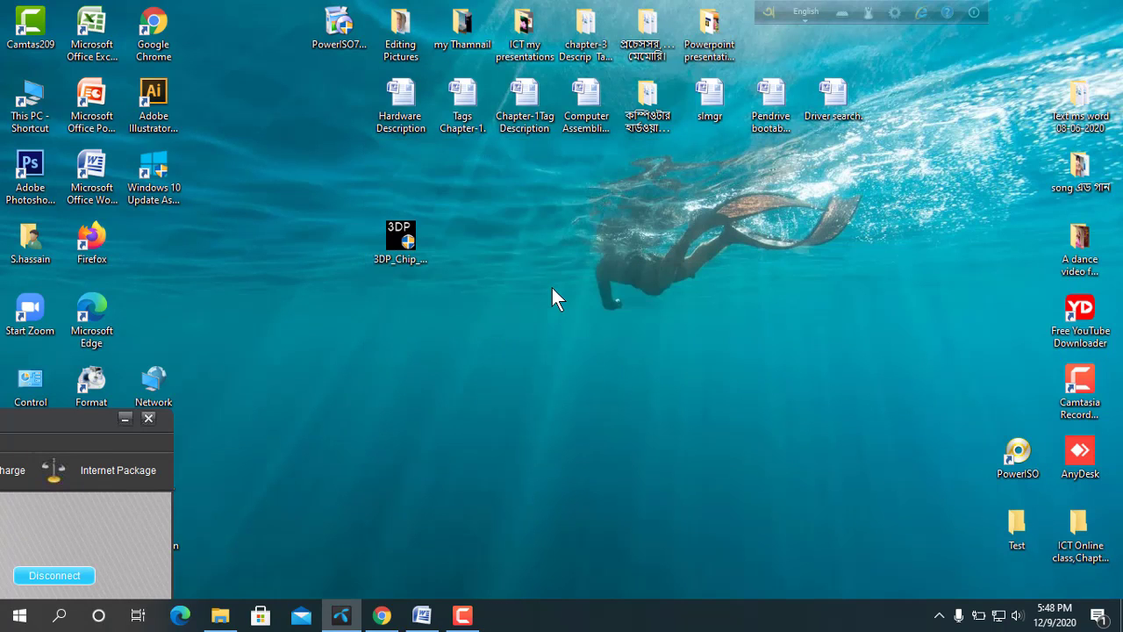
right_click(551, 288)
click(598, 333)
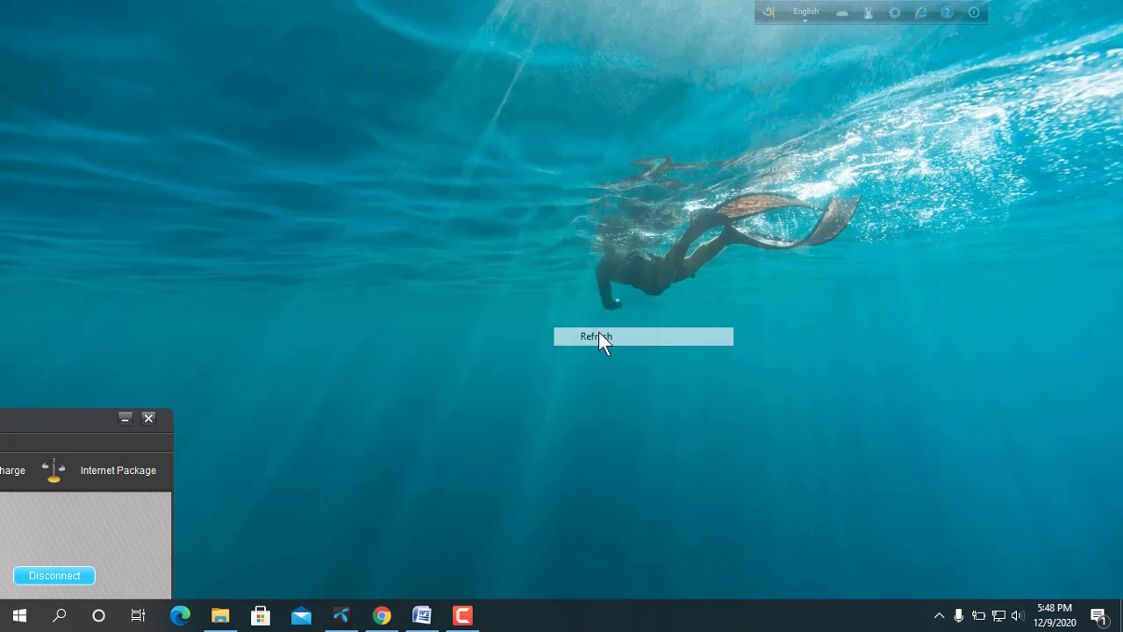
Switch to the Driver search document in Microsoft Word and close it, saving the changes.
click(421, 614)
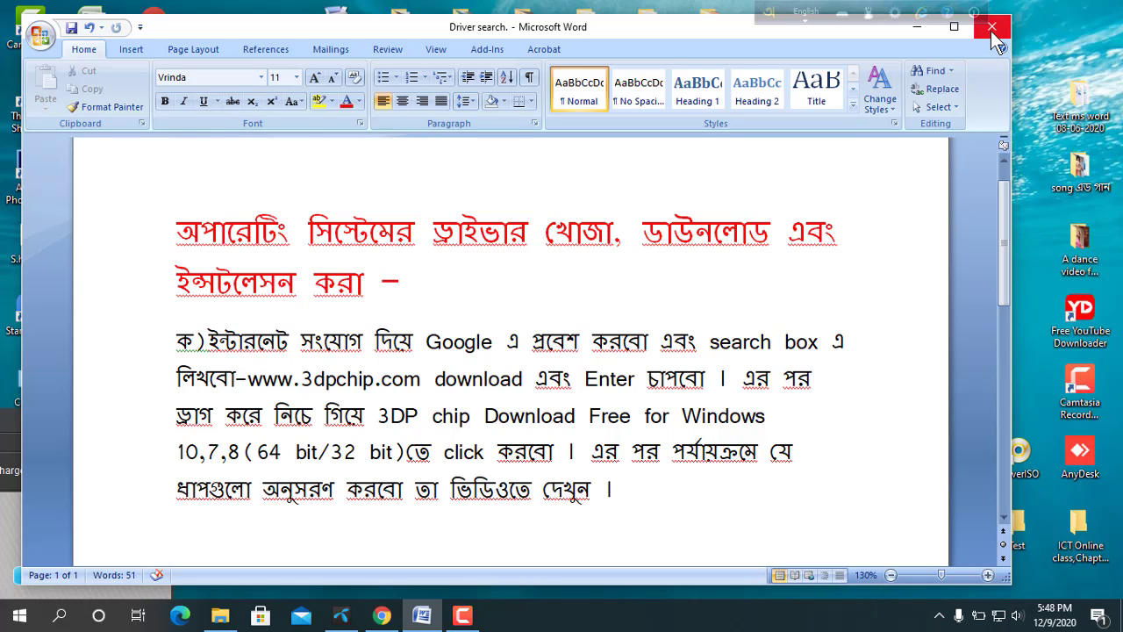
click(992, 29)
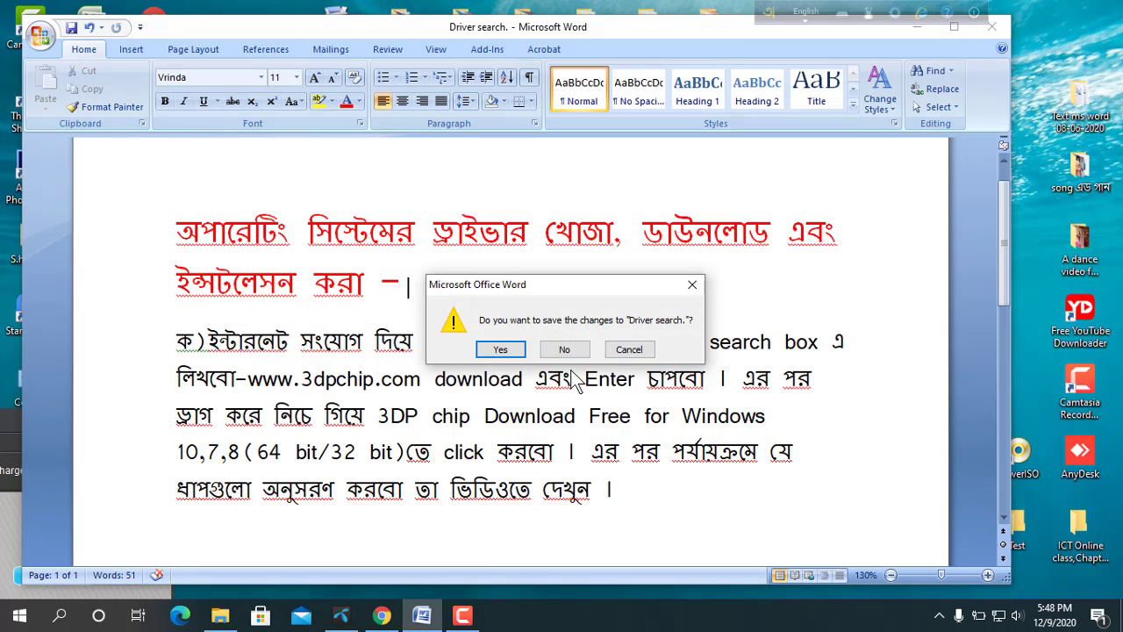
click(502, 351)
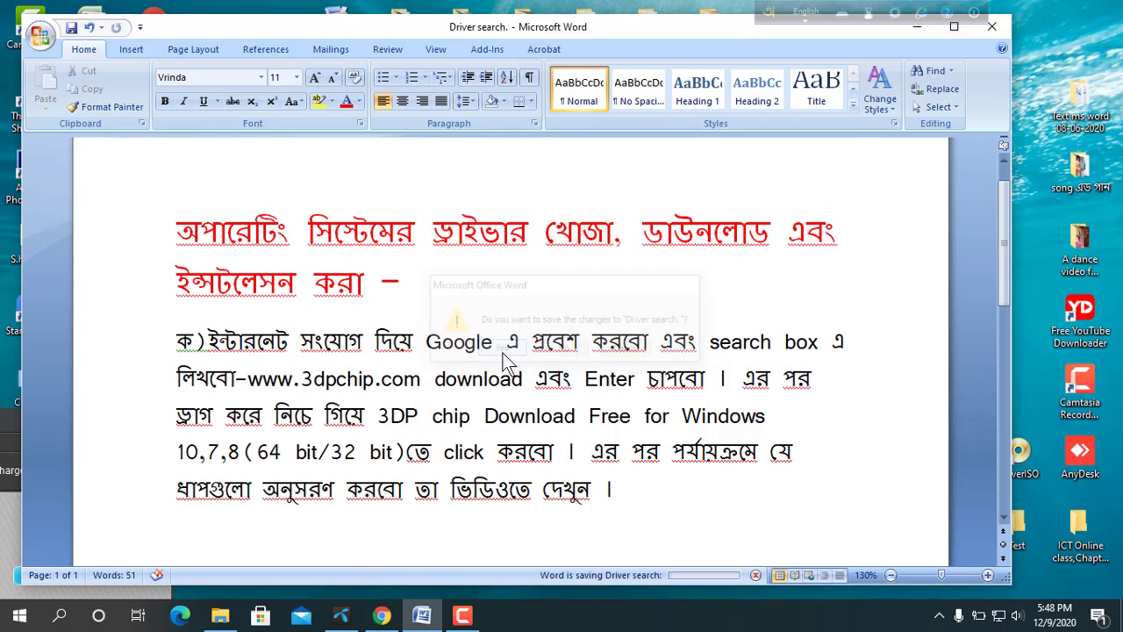